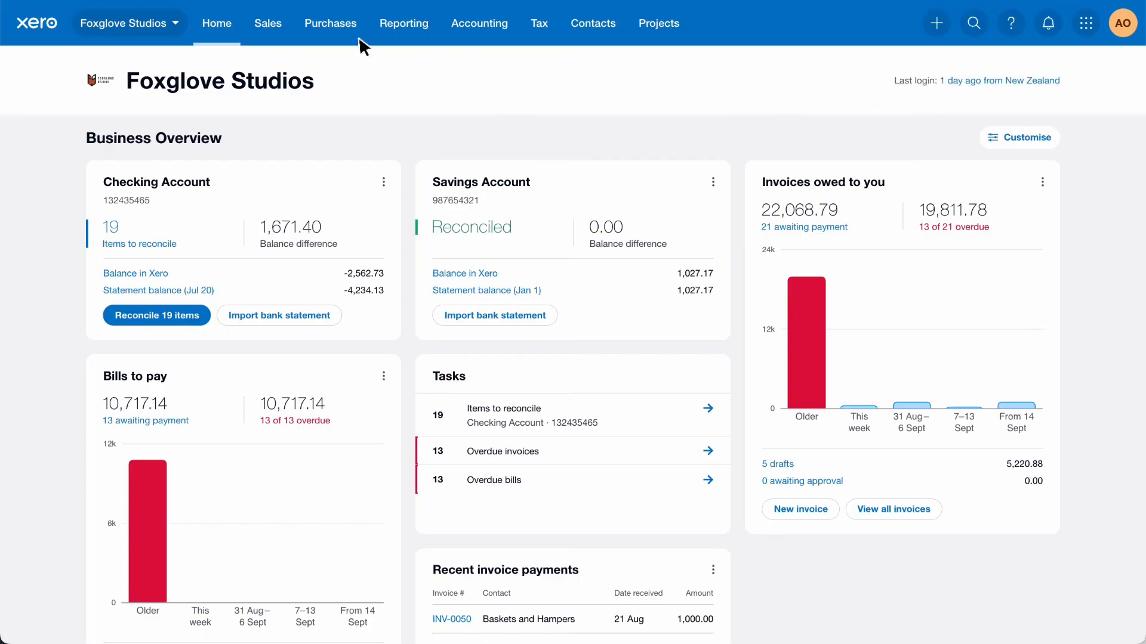
Step: Create a new sales invoice for the existing contact Baskets and Hampers
click(283, 33)
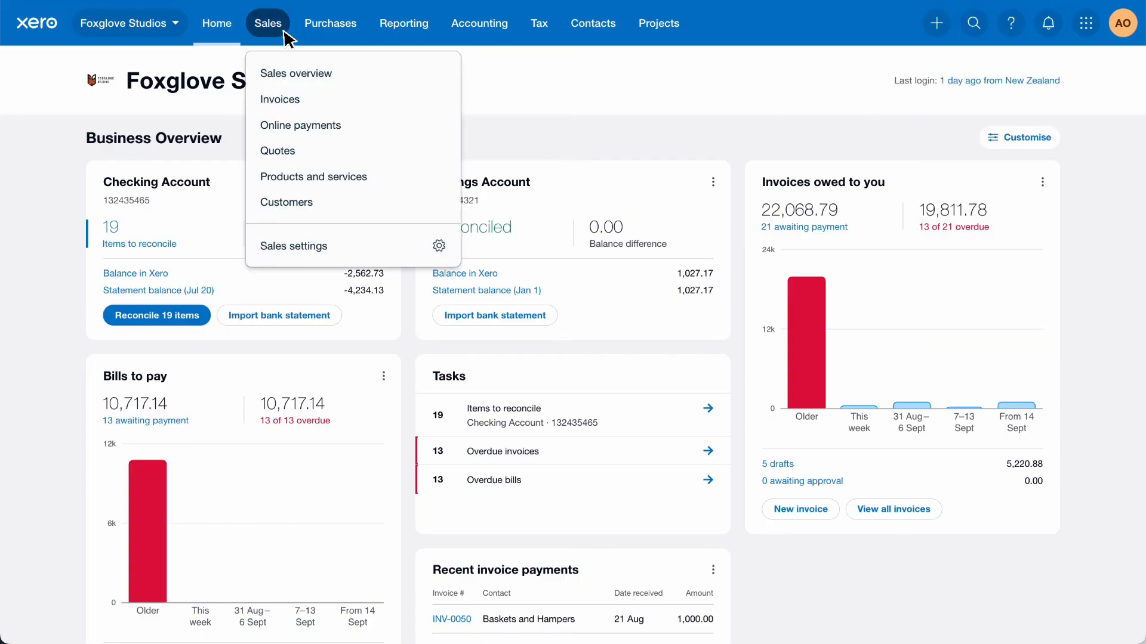
click(314, 100)
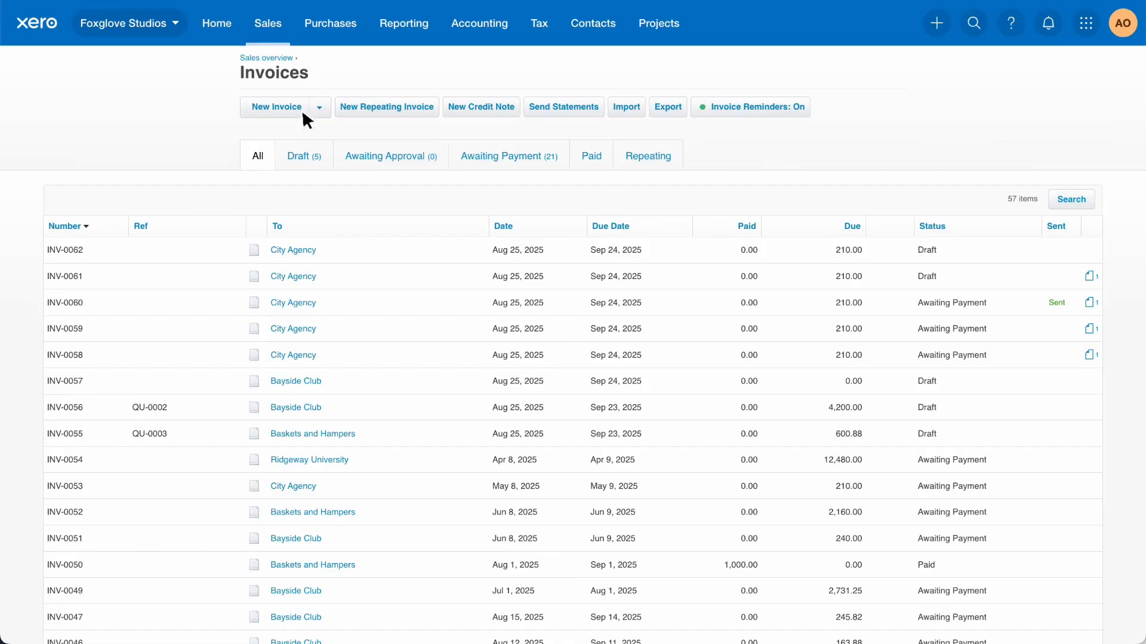
click(303, 112)
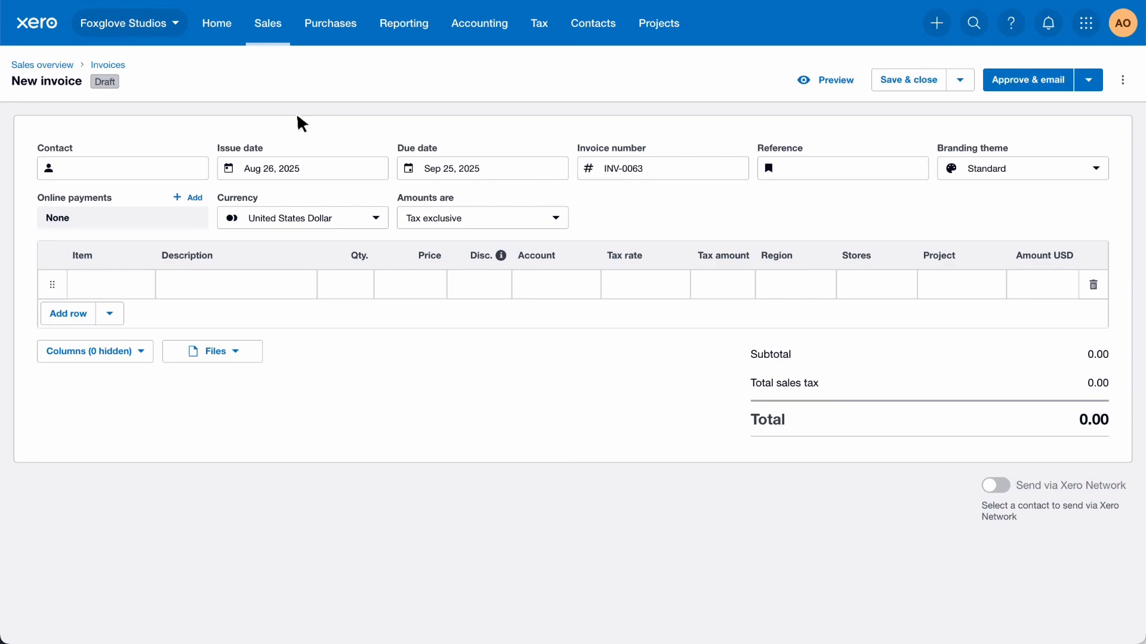
click(197, 170)
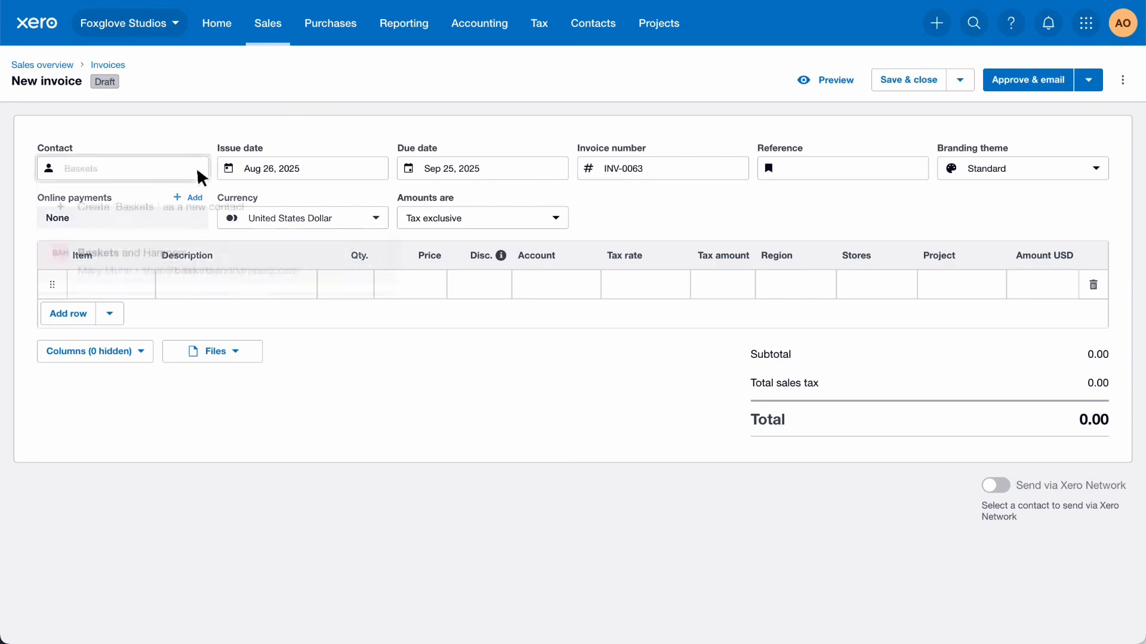
text(Baskets)
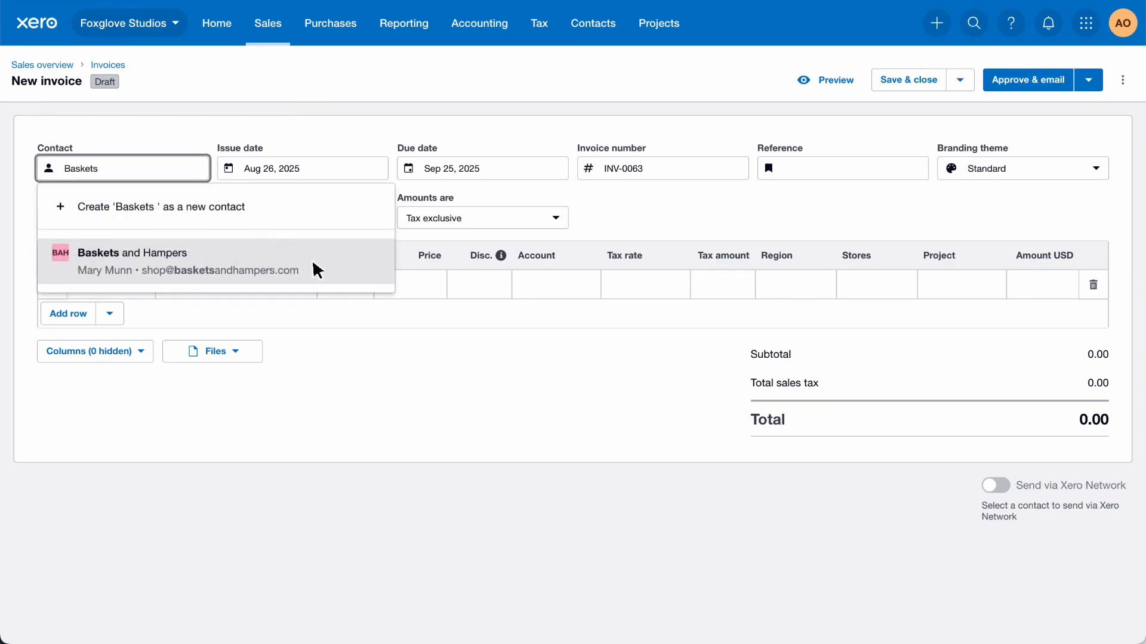
click(322, 274)
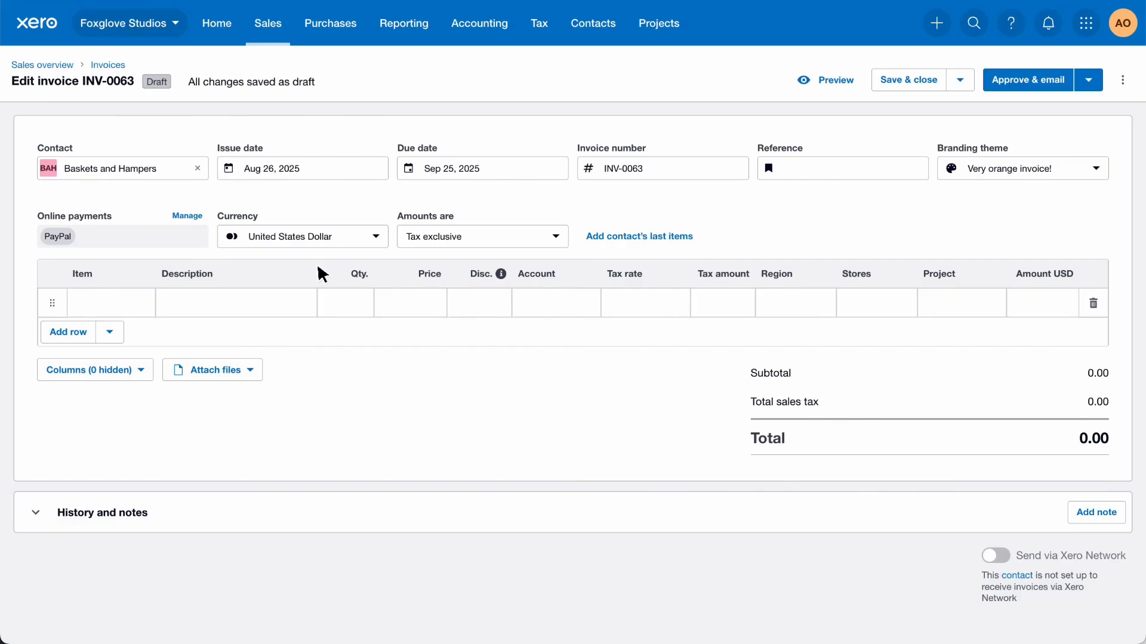
Step: Display the contact's delivery address on the invoice and view the editable contact details without changing them
click(188, 174)
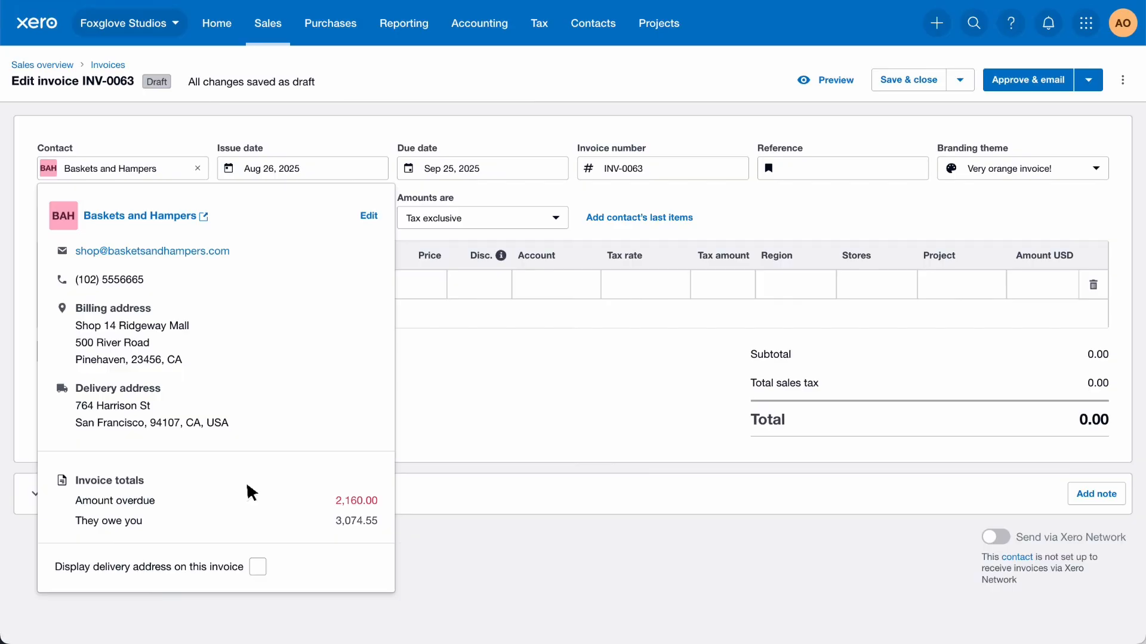
click(258, 566)
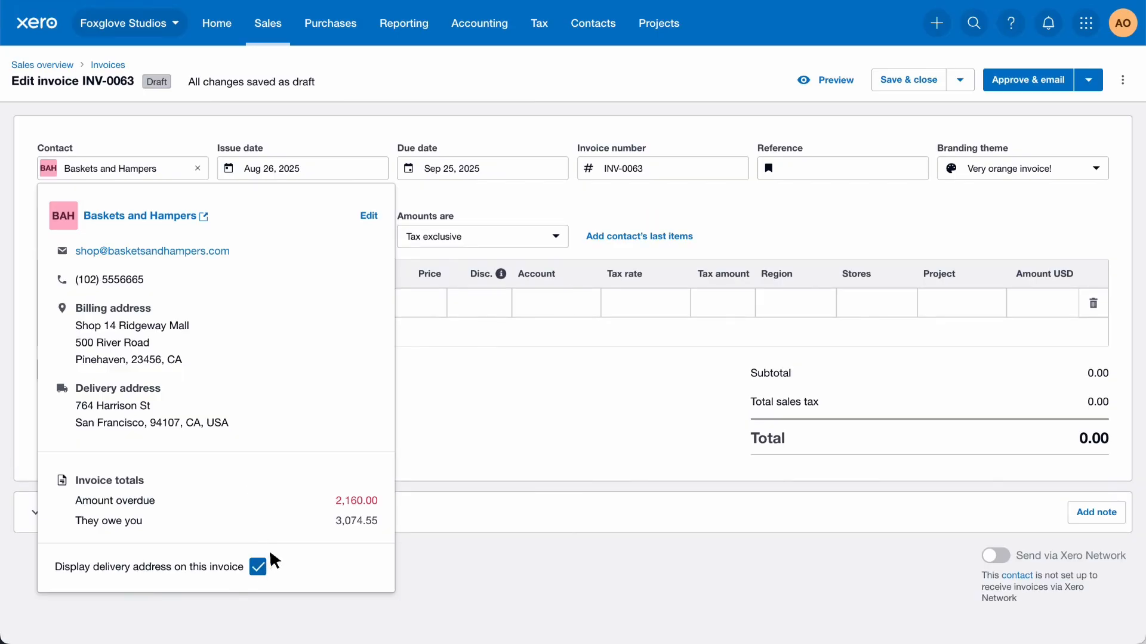
click(376, 218)
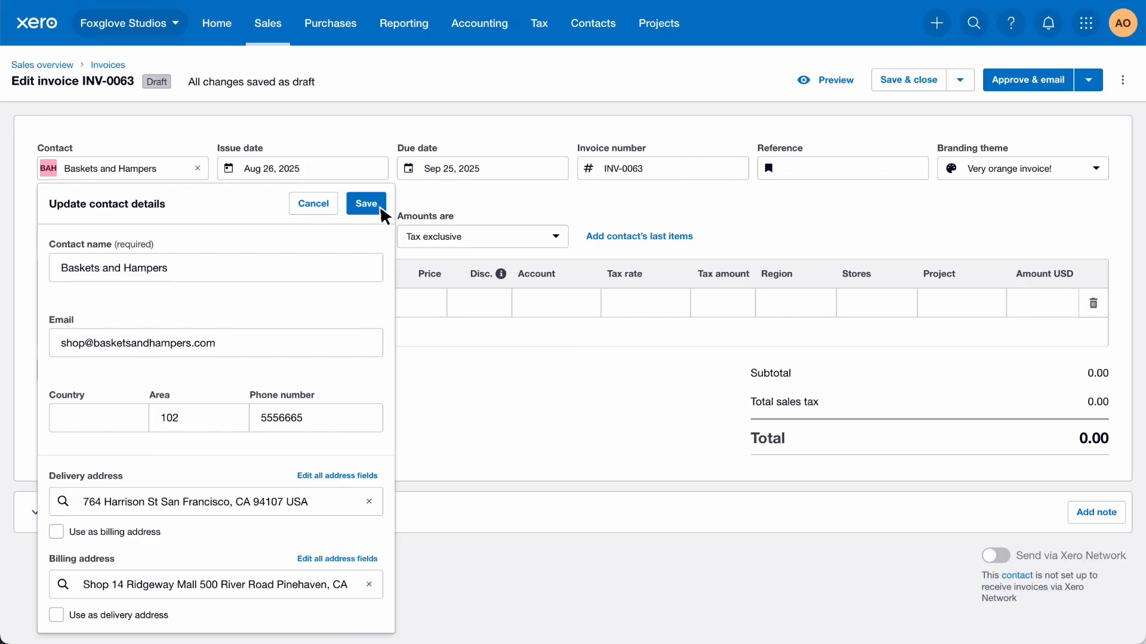
click(330, 206)
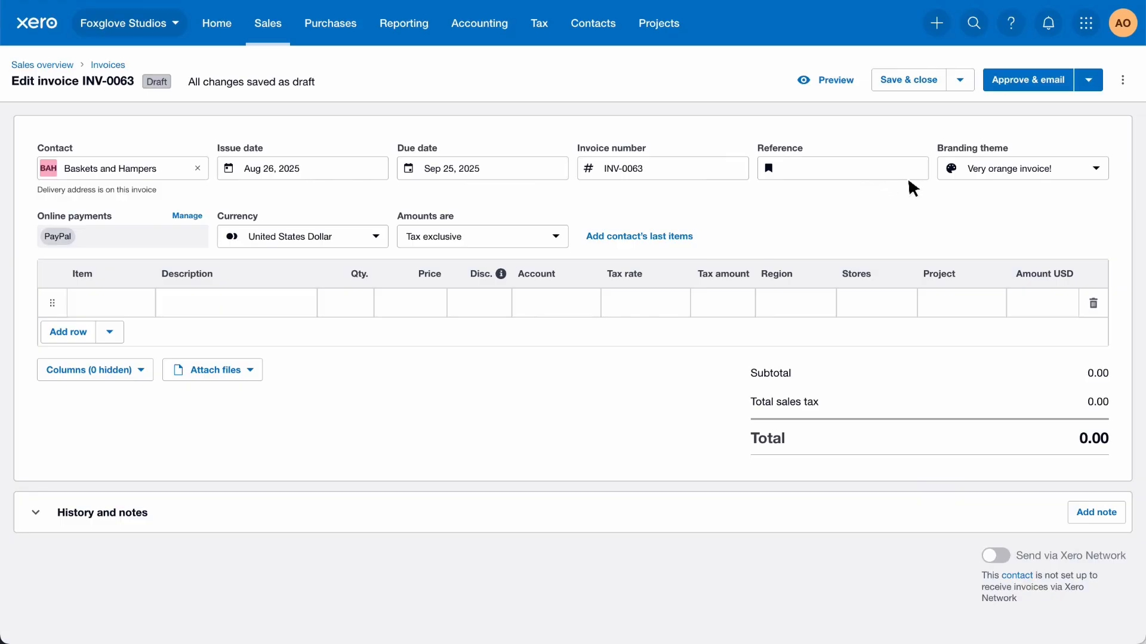
Step: Apply the Special Projects branding theme and review the tax treatment choices for the invoice amounts
click(1101, 178)
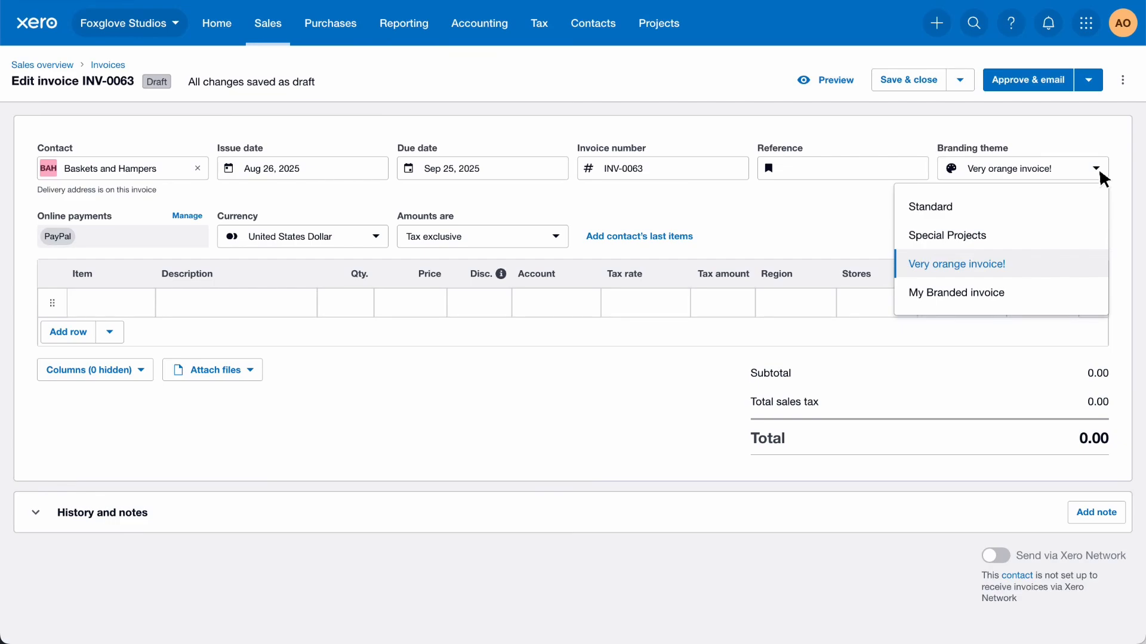
click(1000, 244)
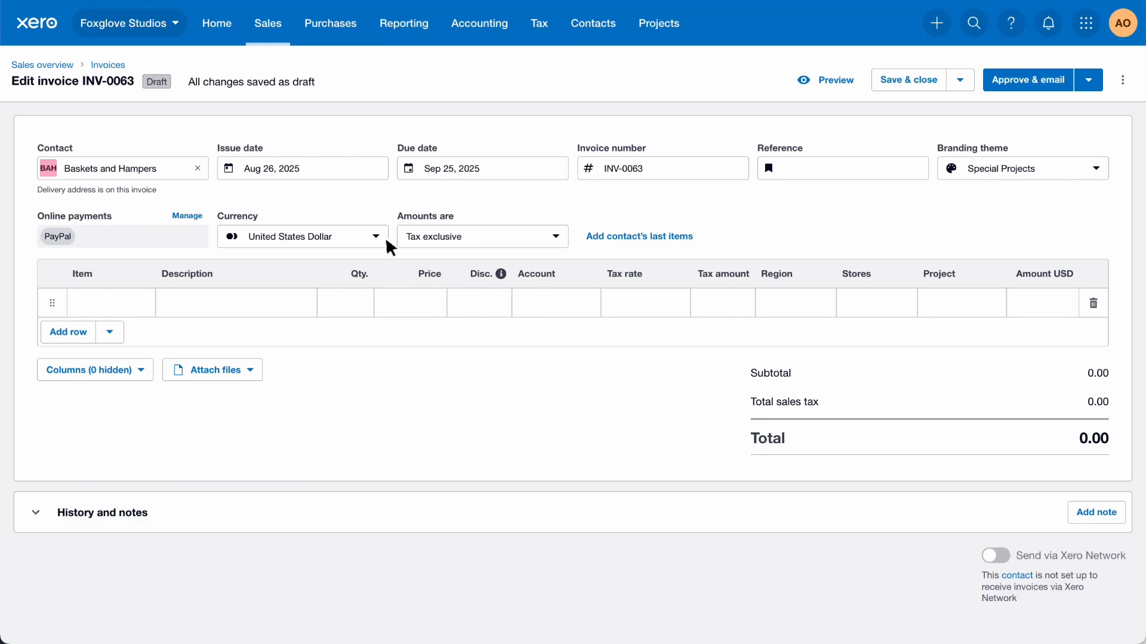
click(560, 241)
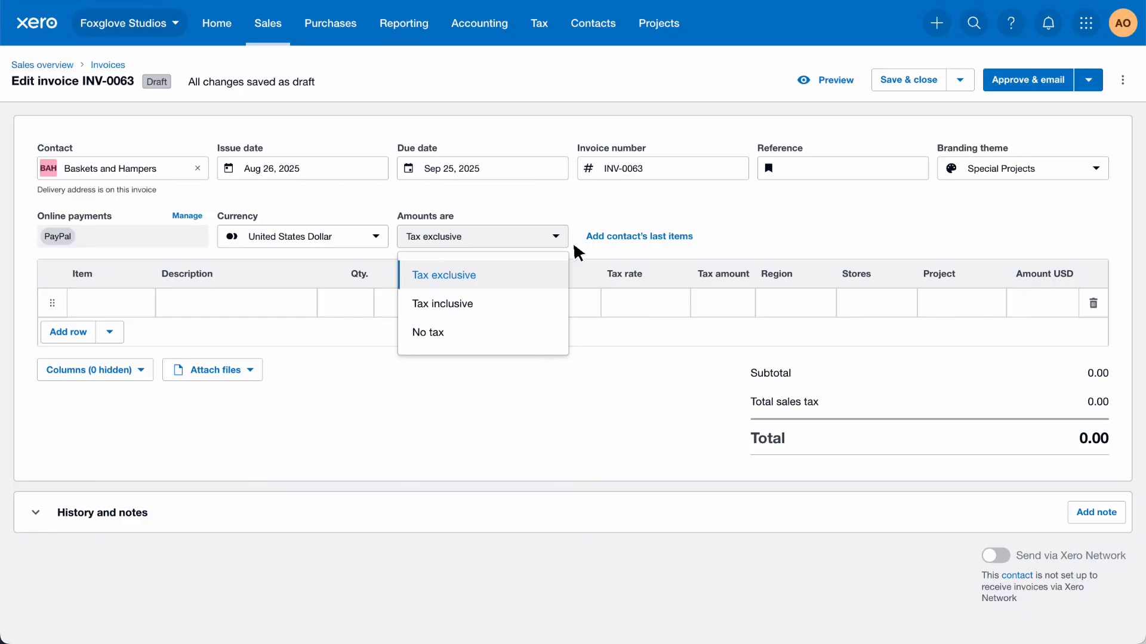
click(574, 247)
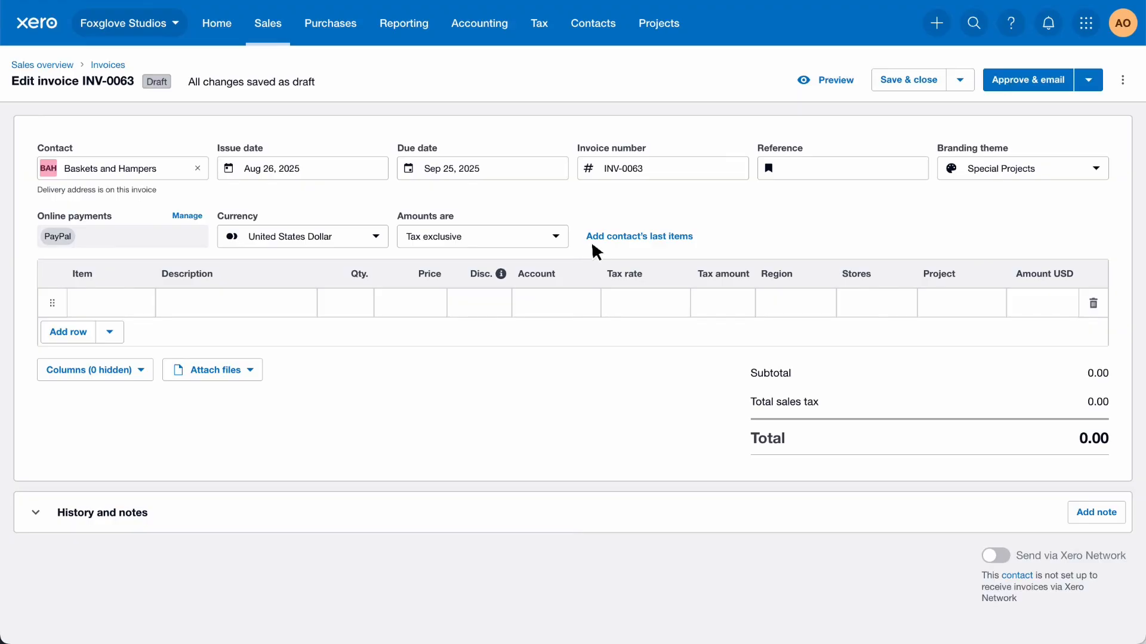
Step: Add the contact's last items to the invoice and delete the empty line row beneath them
click(692, 238)
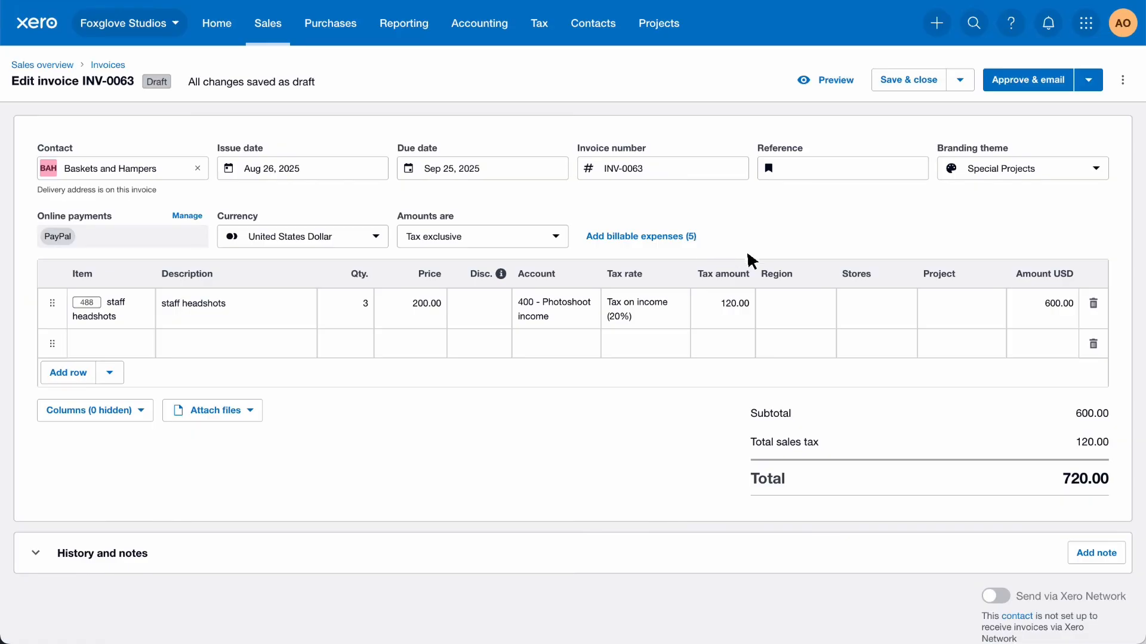
click(1093, 344)
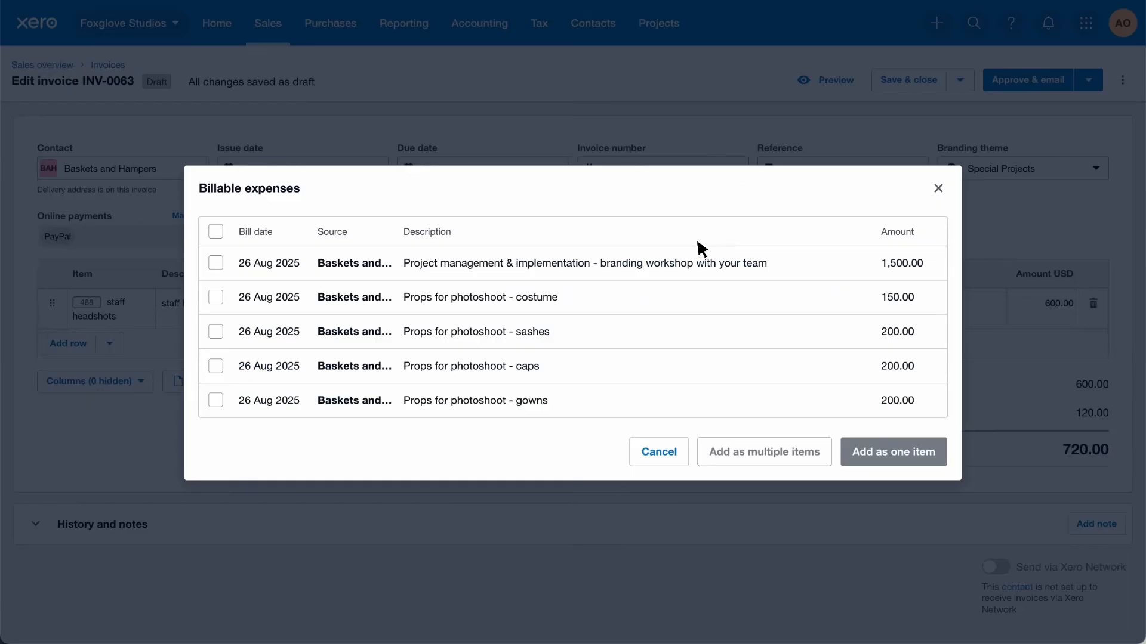
Step: Add the four billable photoshoot props expenses (costume, sashes, caps and gowns) to the invoice as one item
click(216, 297)
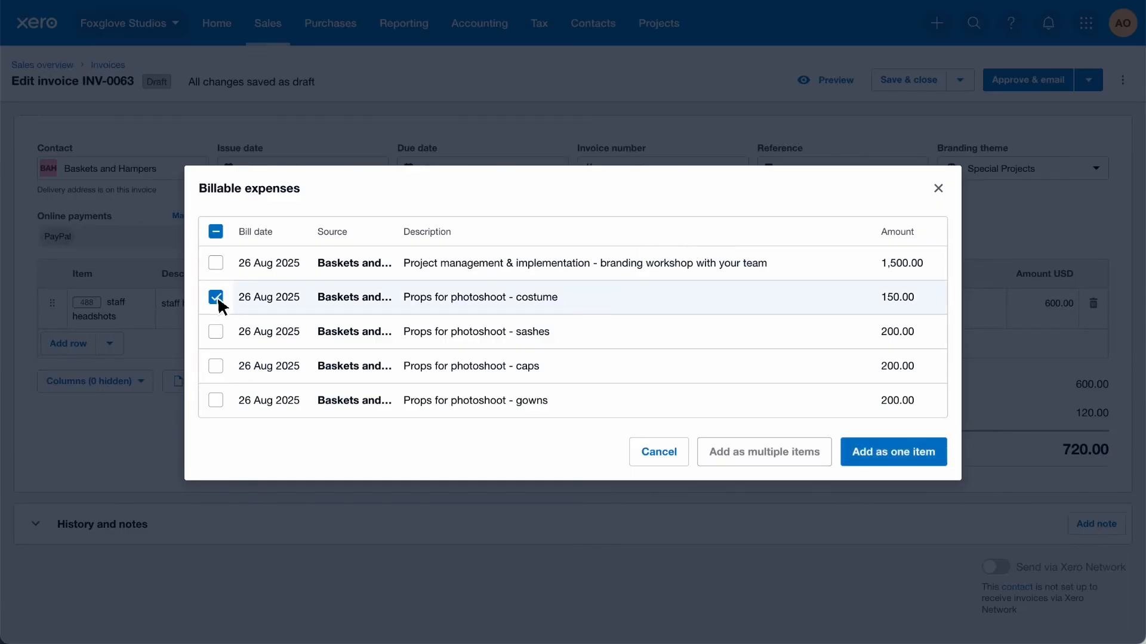
click(216, 332)
click(216, 367)
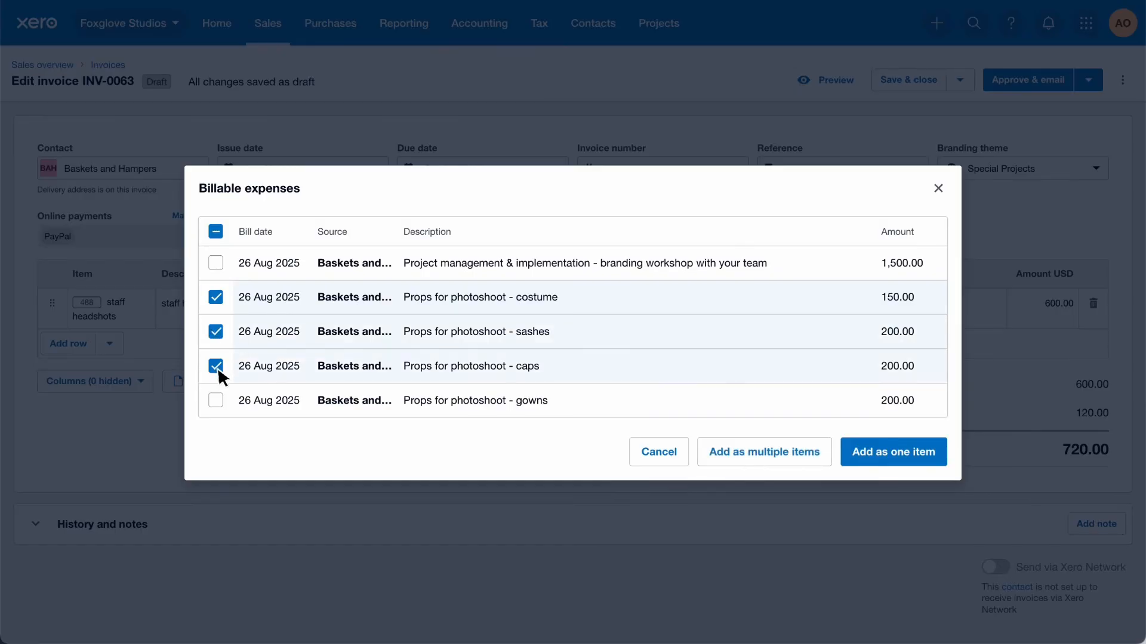
click(216, 400)
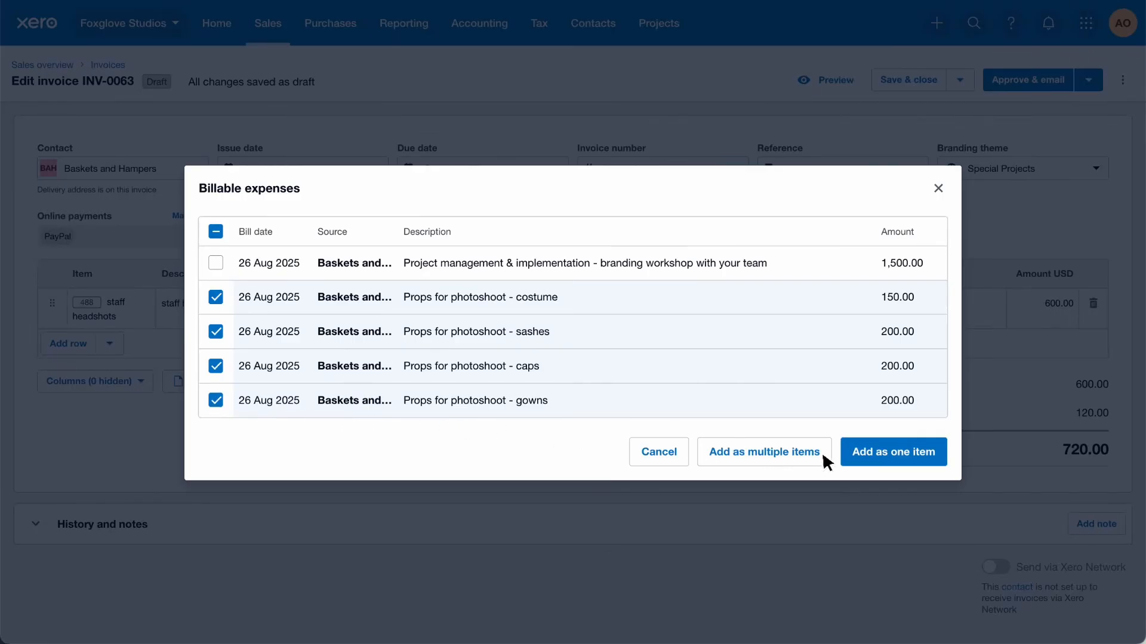
click(939, 457)
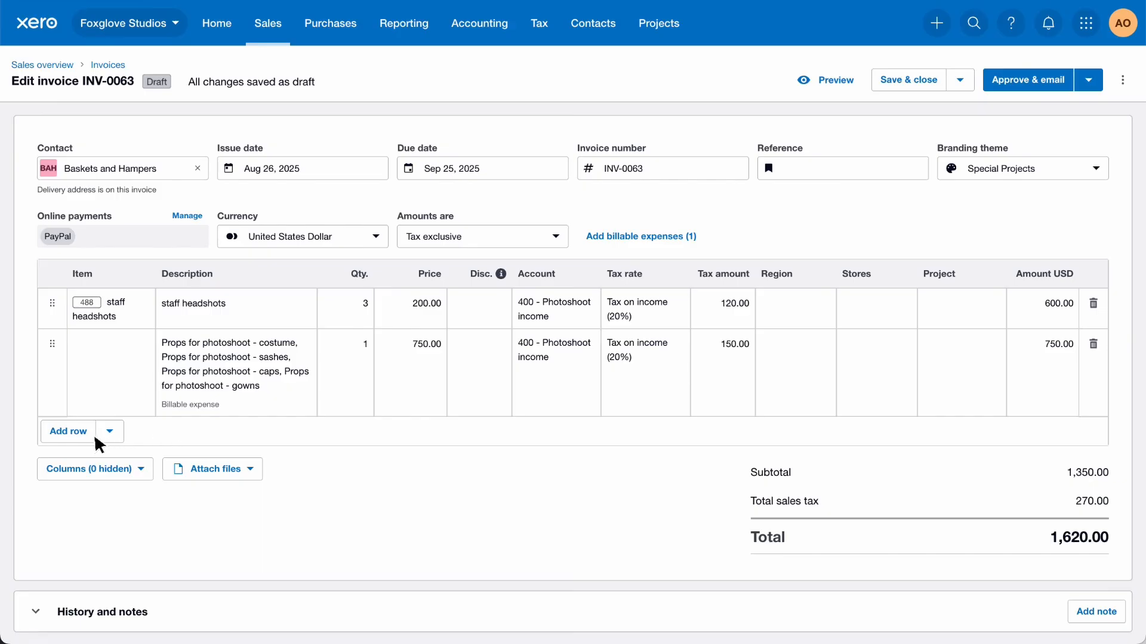
Step: Add a row for item 490, 1/2 day shoot, with price 450.00, a 10% discount and the EastSide region
click(68, 431)
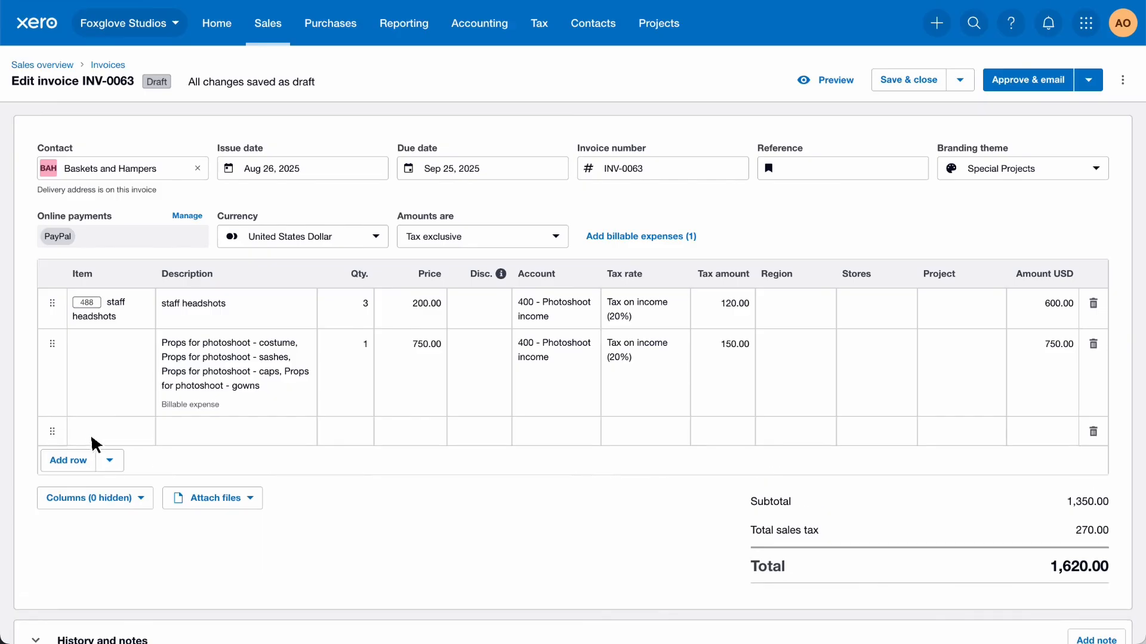
click(138, 440)
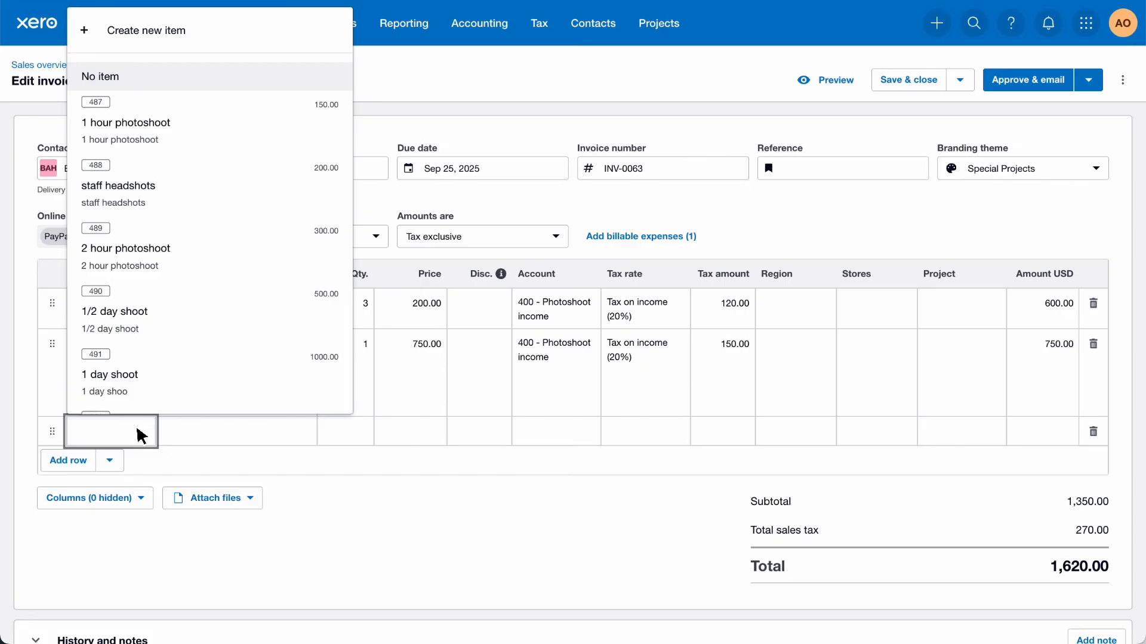
click(172, 322)
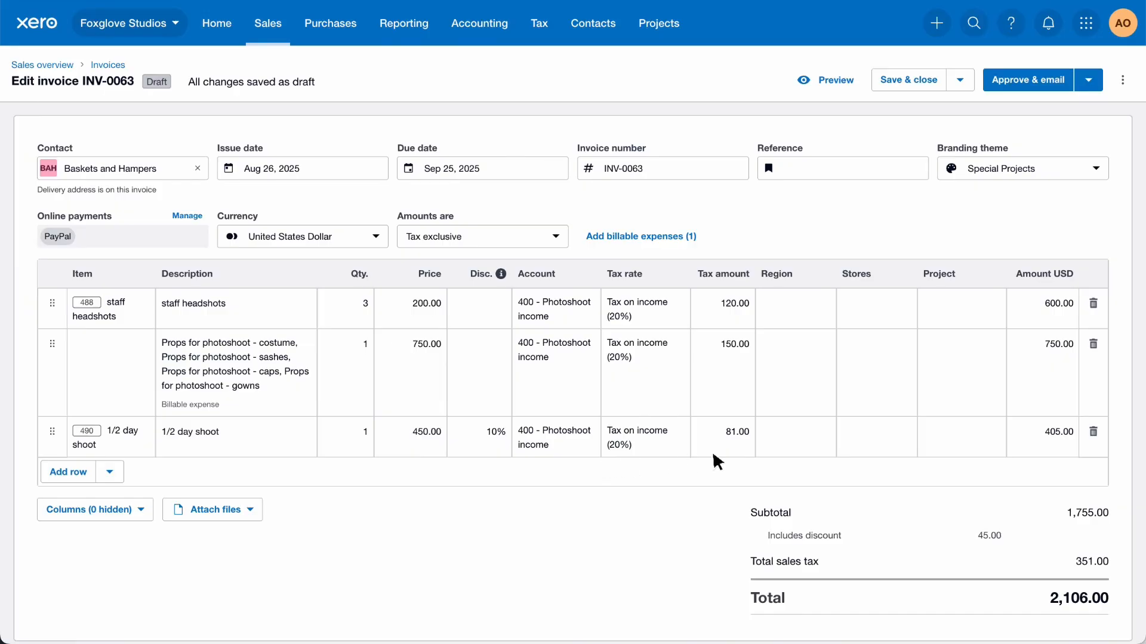
click(827, 453)
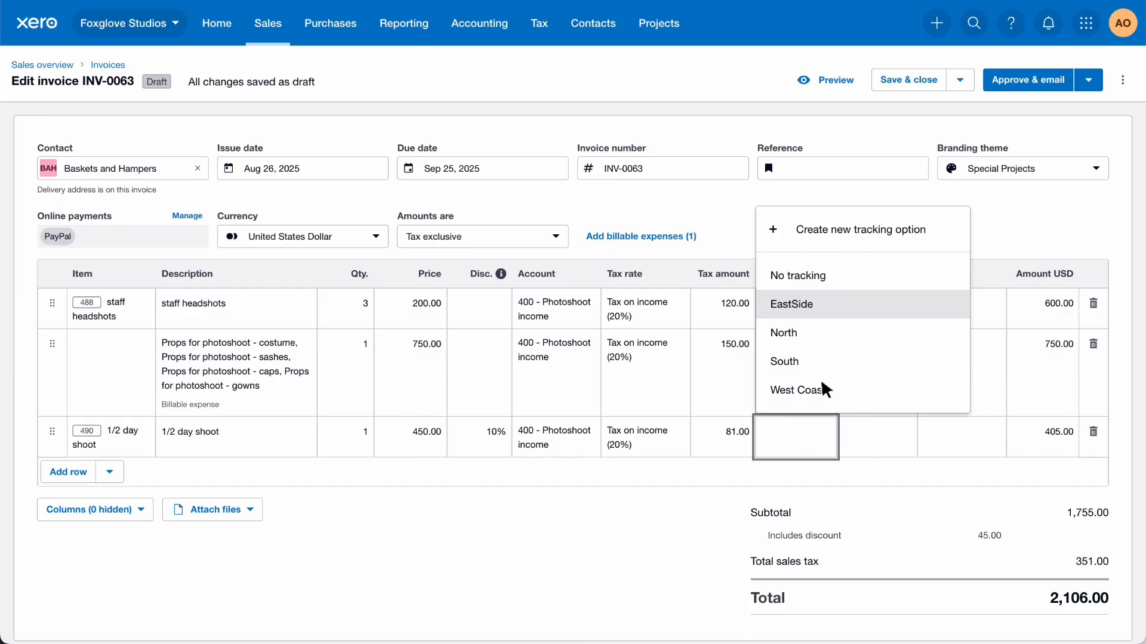
click(816, 305)
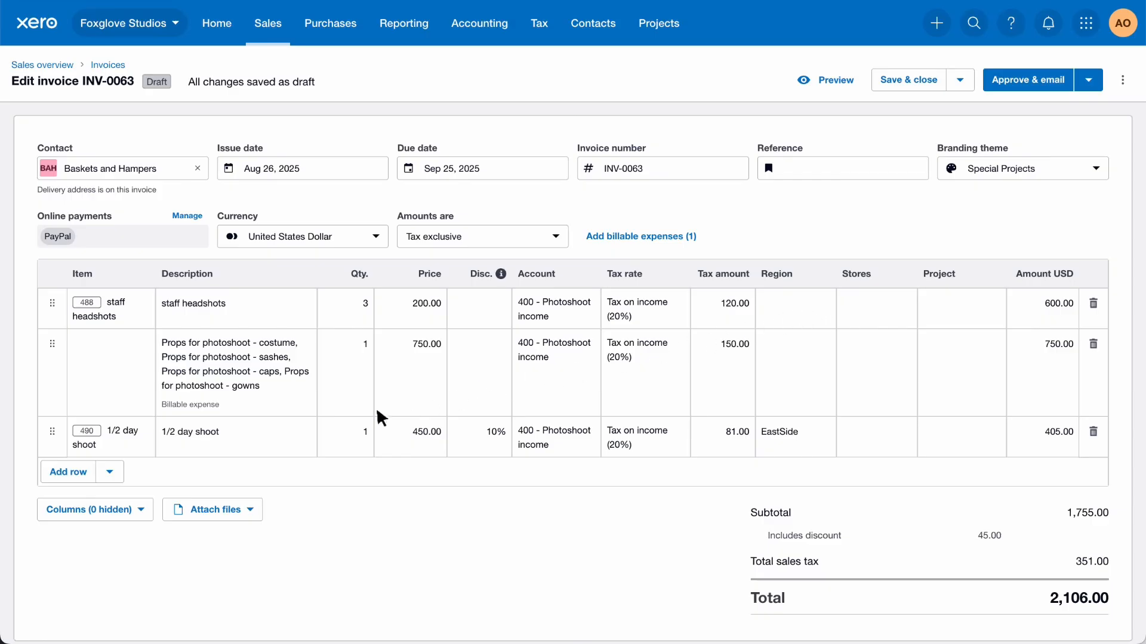
Step: Add a Loyalty discount row with quantity 1, price -100.00, account 208 - Discount given and tax rate Tax Exempt (0%)
click(88, 474)
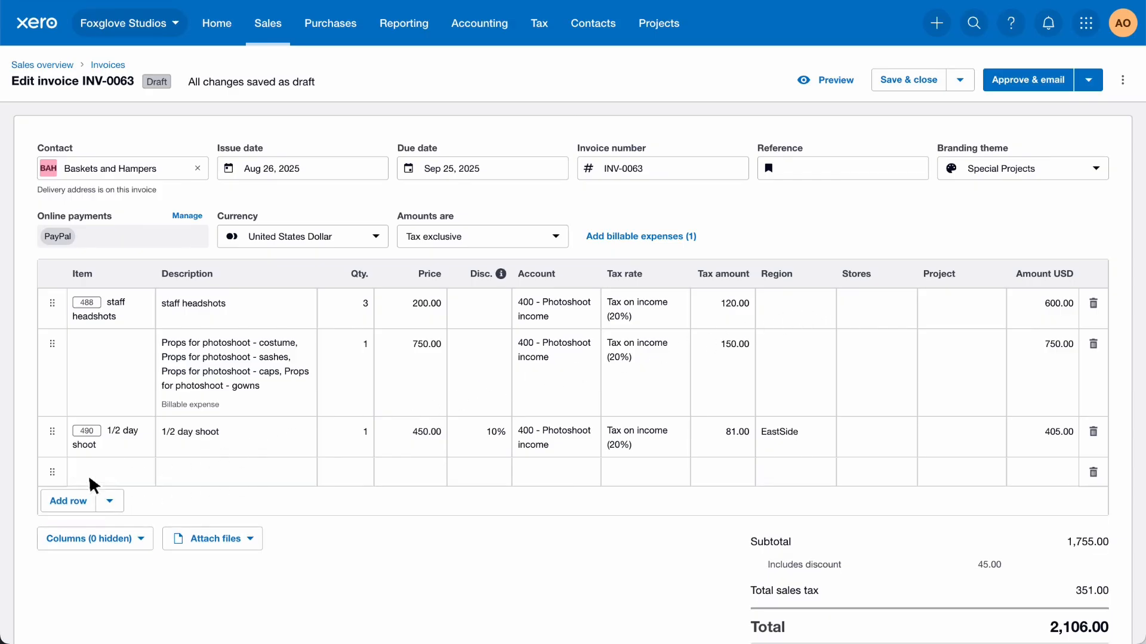
click(116, 505)
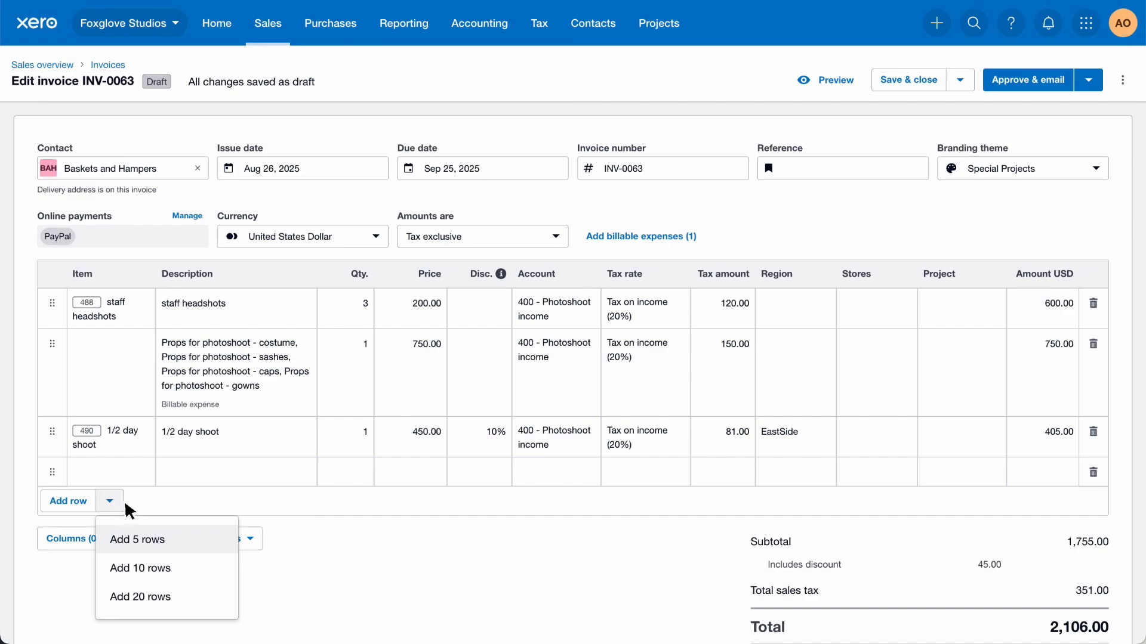
click(136, 503)
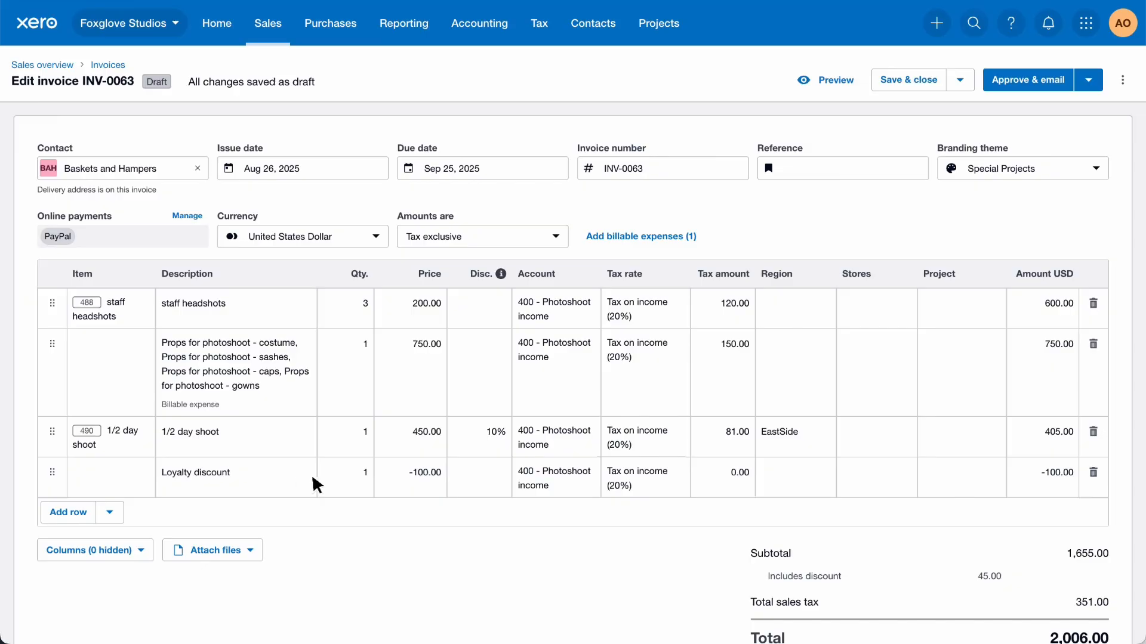
click(586, 489)
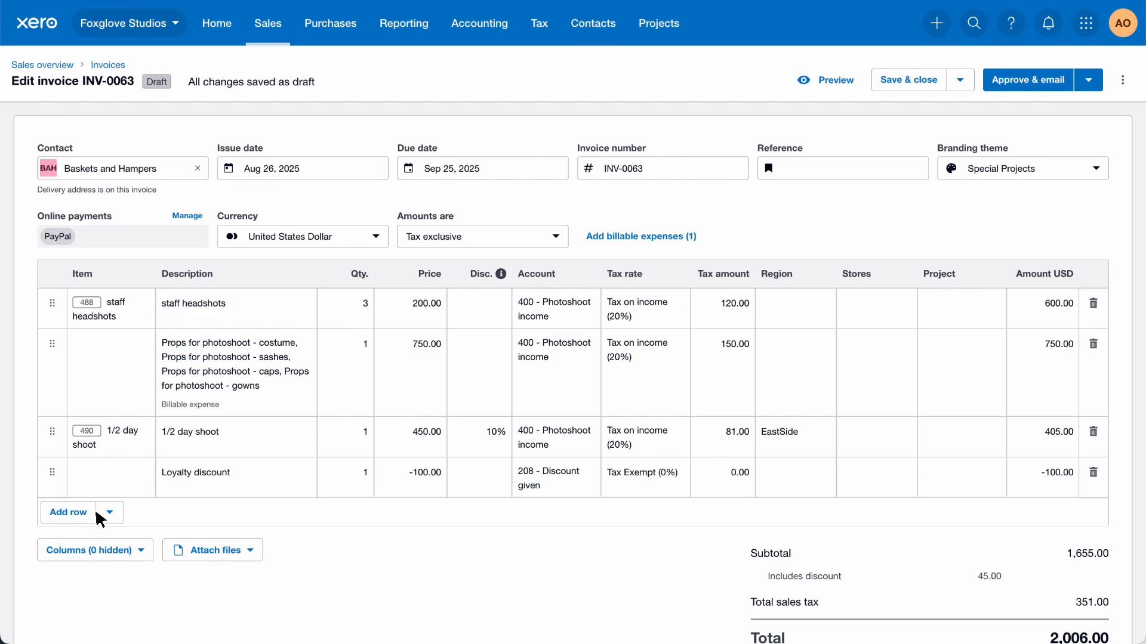
Step: Add a description-only row reading "Thanks for doing business with us!" and hide the Project column
click(68, 512)
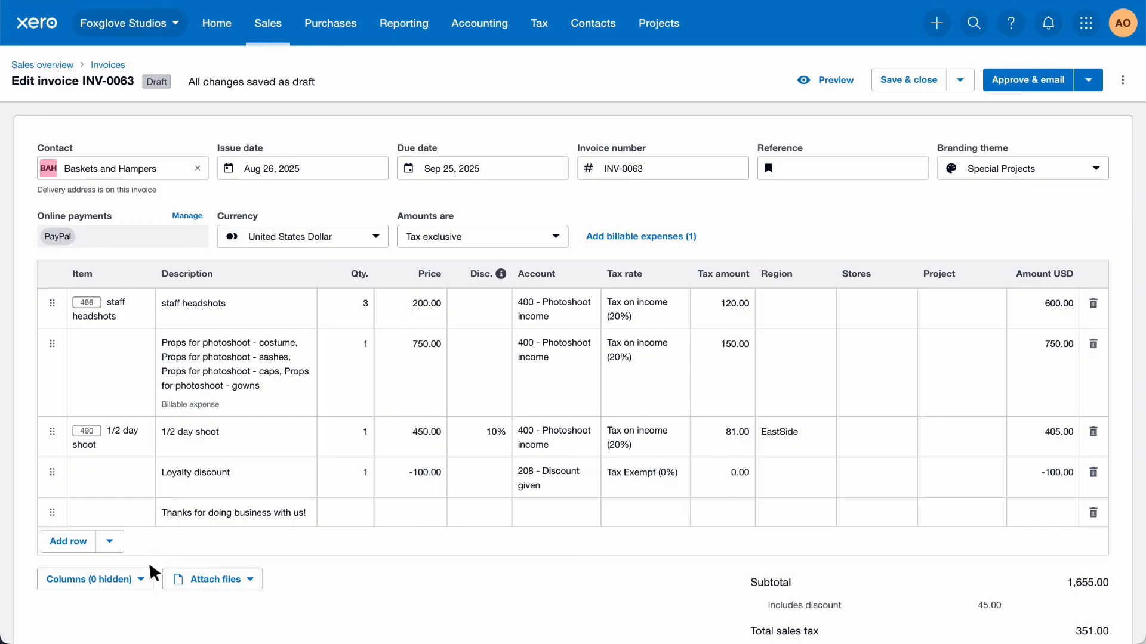
click(141, 580)
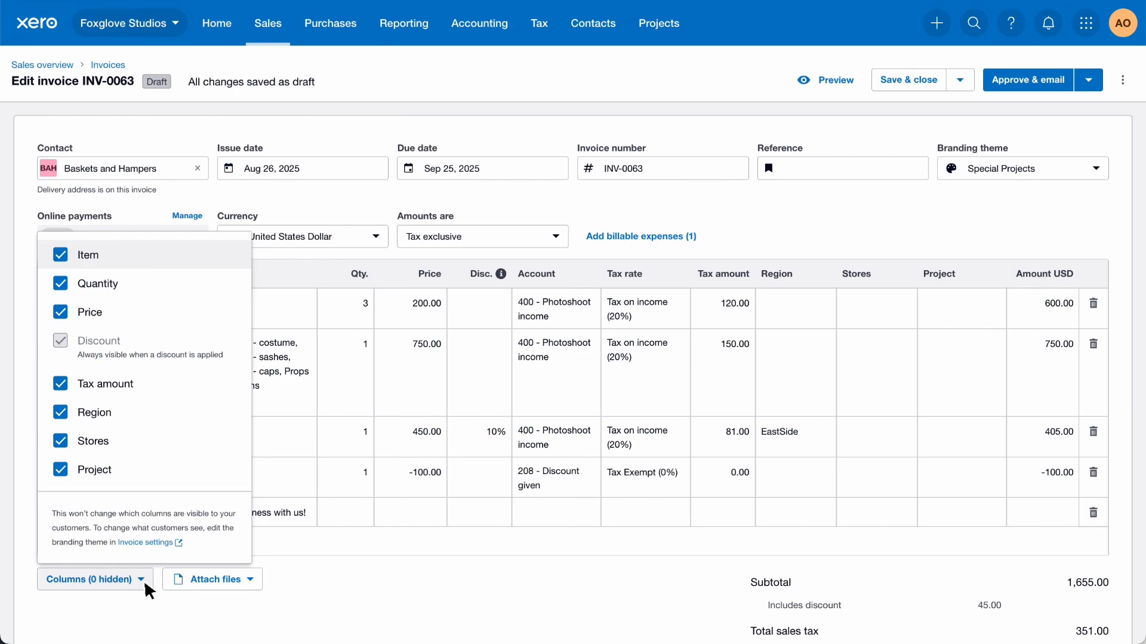
click(60, 471)
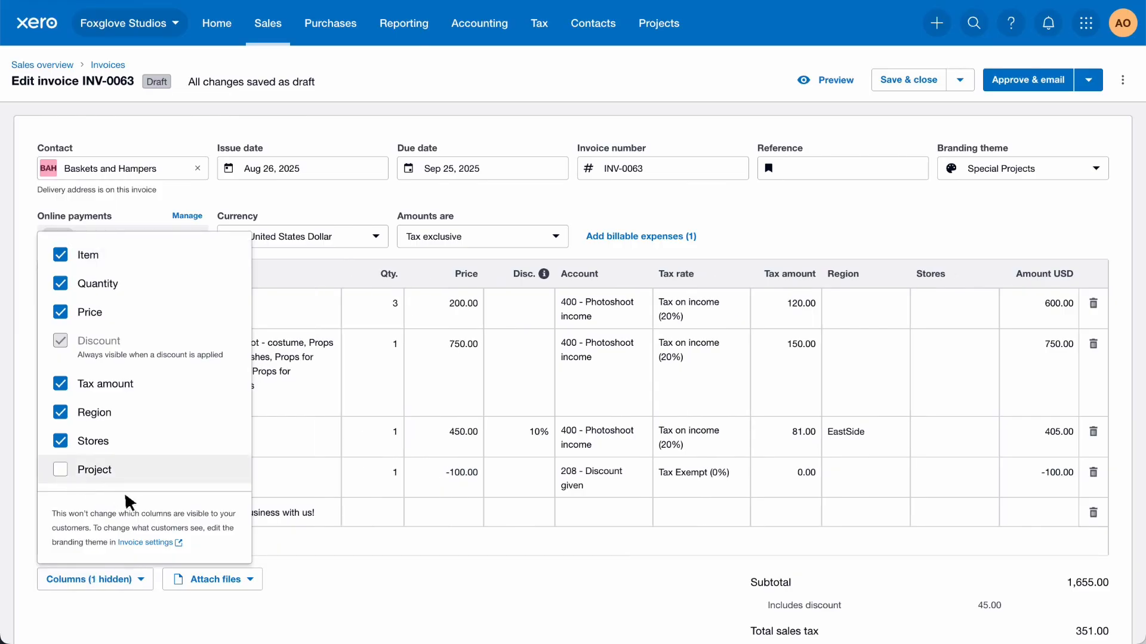
click(264, 551)
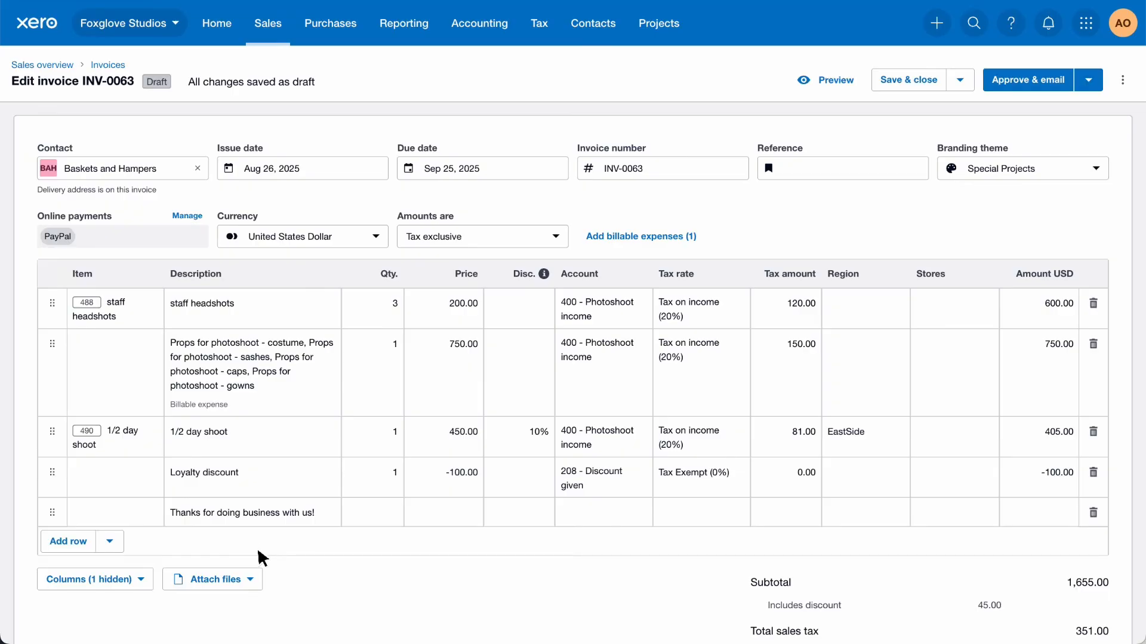
Step: Attach the file Attachment for invoice.pdf and include it with the online invoice
click(249, 581)
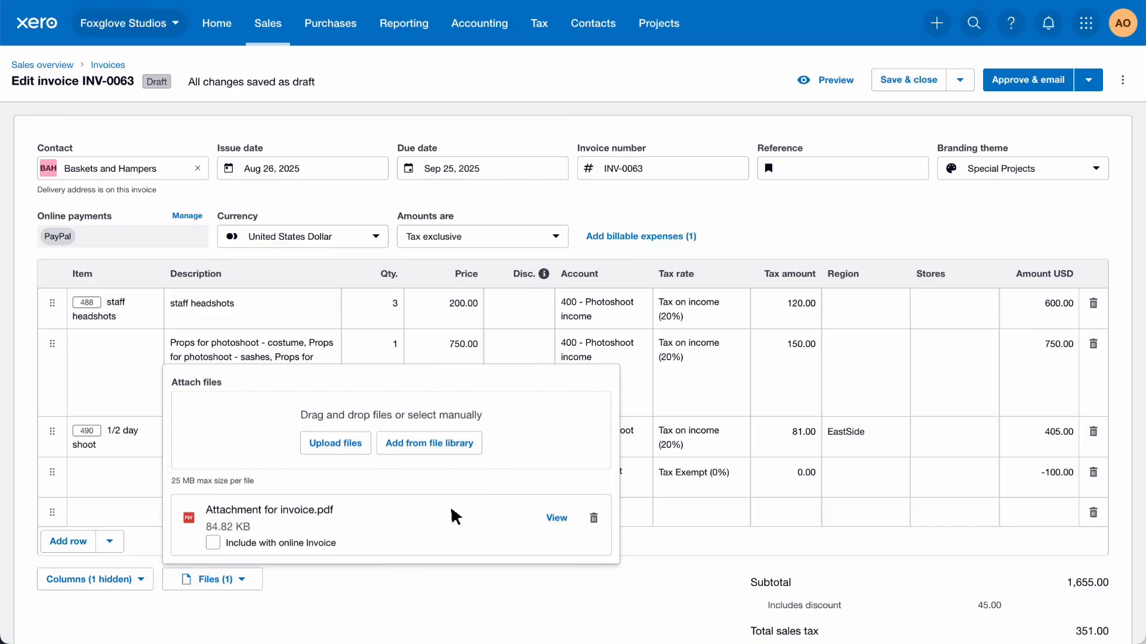
click(214, 544)
key(Escape)
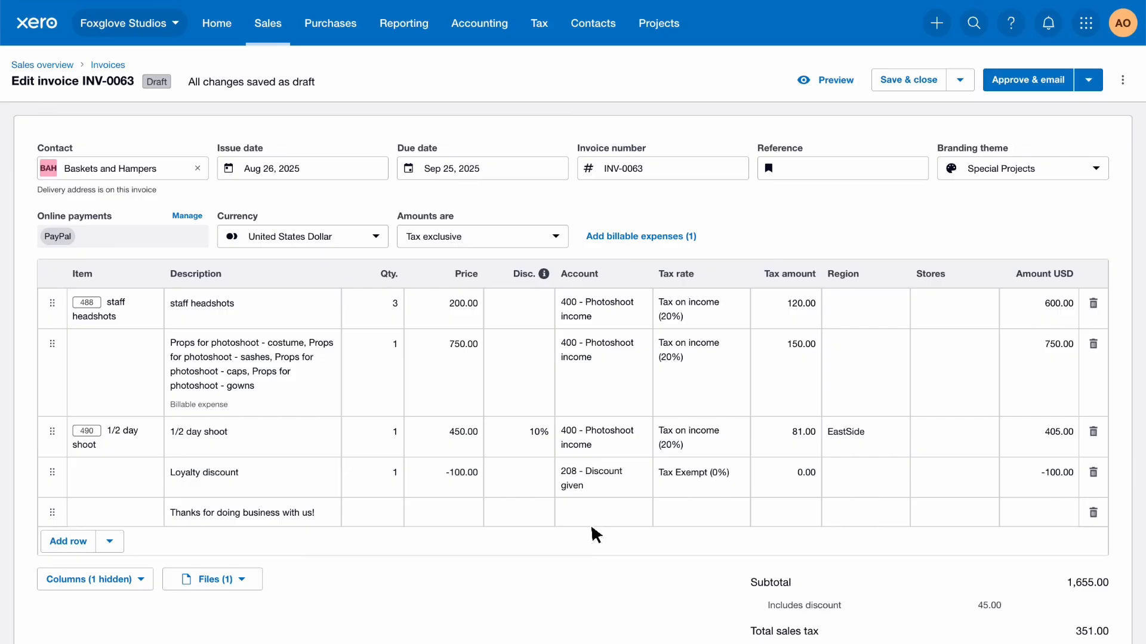
Step: Preview the draft invoice document and review the available approval options without approving
scroll(596, 534, down, 1)
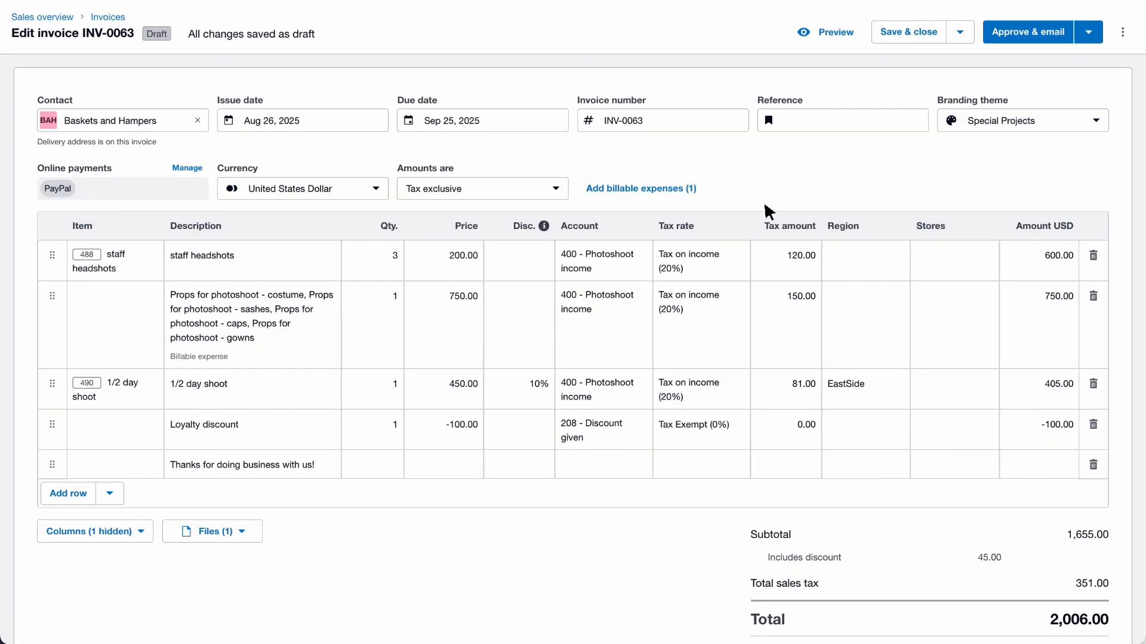
click(857, 37)
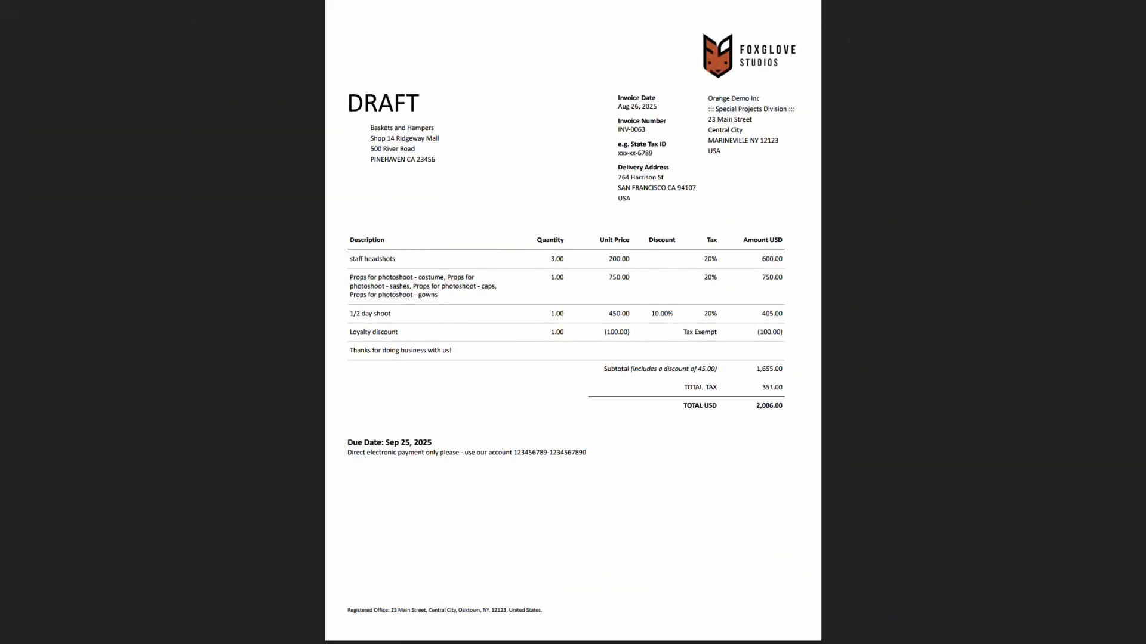
key(Escape)
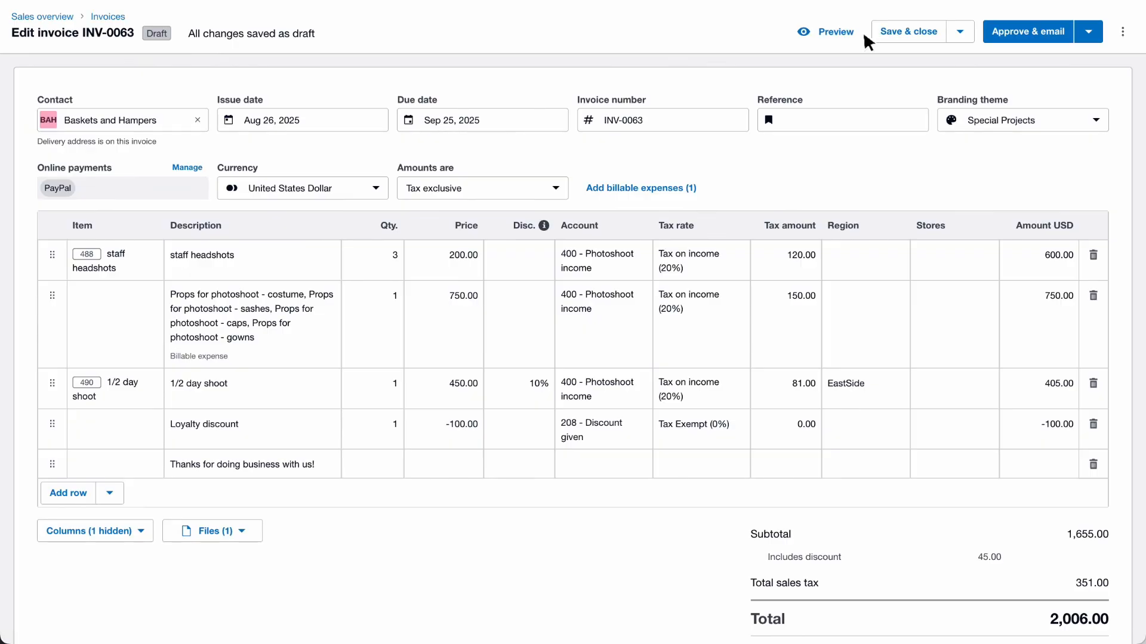
click(1090, 32)
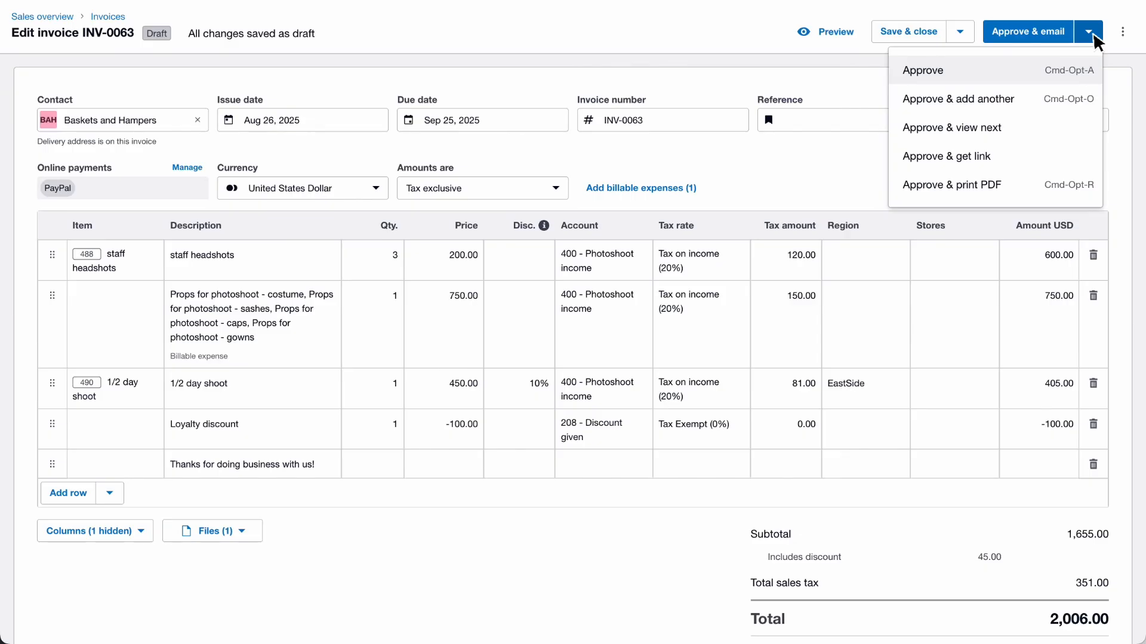
click(1117, 63)
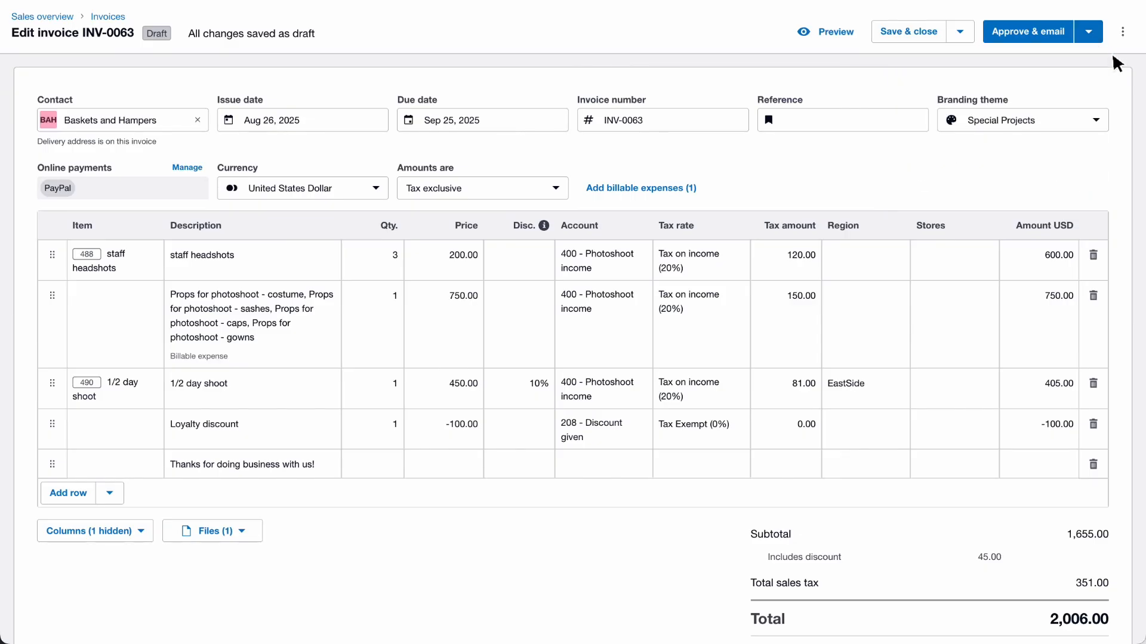